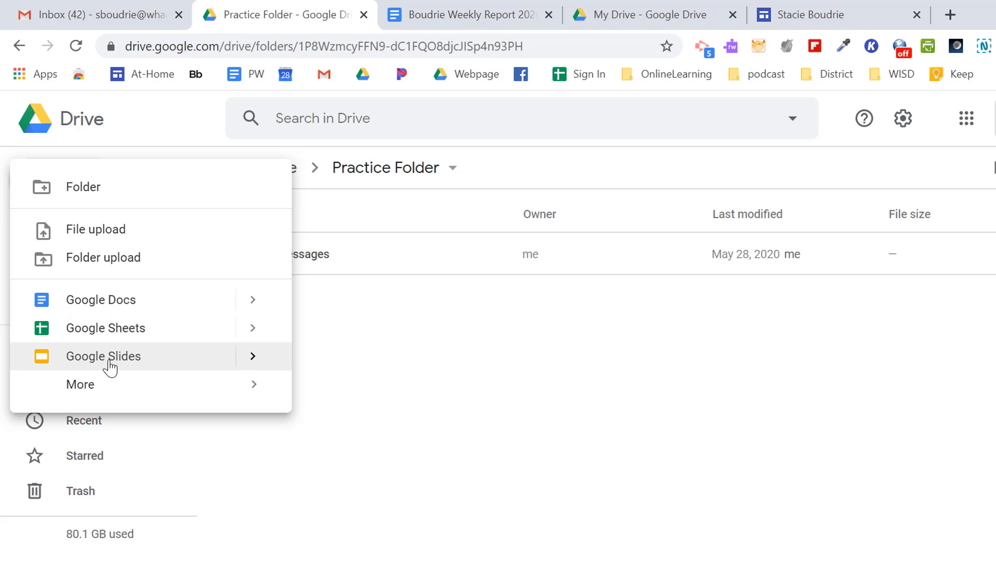
Create a blank Google Docs document in Practice Folder and name it "Practice File".
{"action": "mouse_move", "coordinate": [79, 393]}
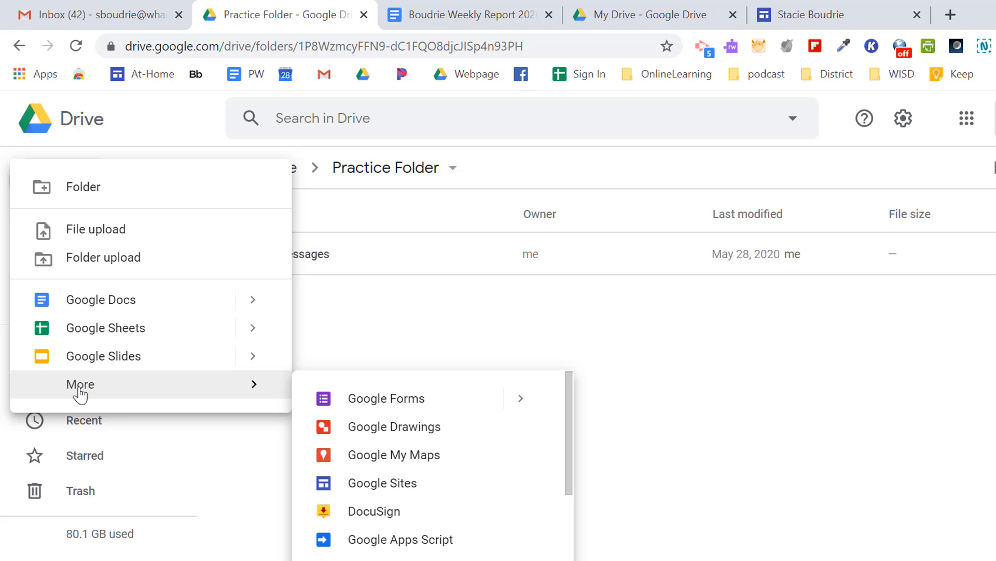
{"action": "left_click", "coordinate": [133, 310]}
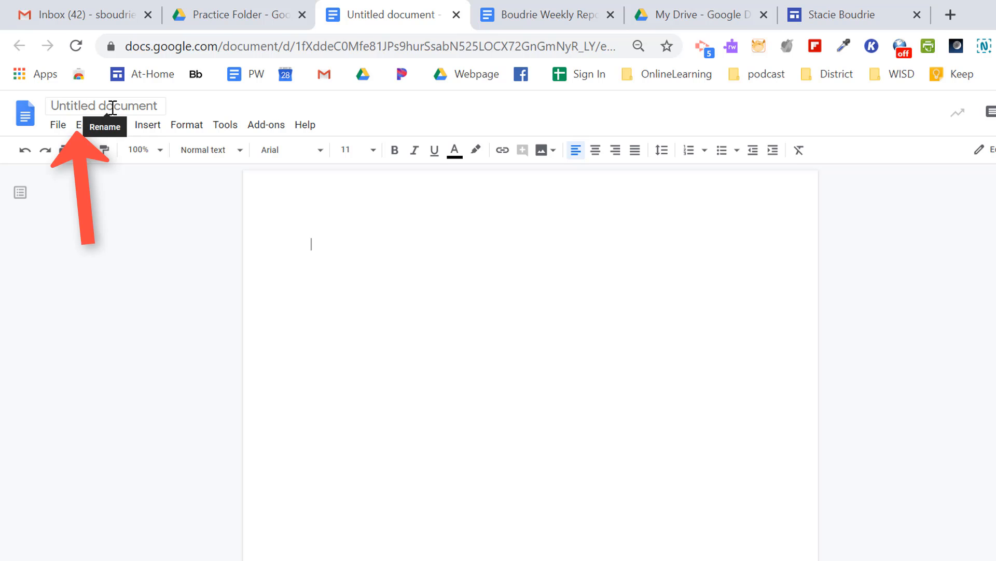
{"action": "left_click", "coordinate": [112, 107]}
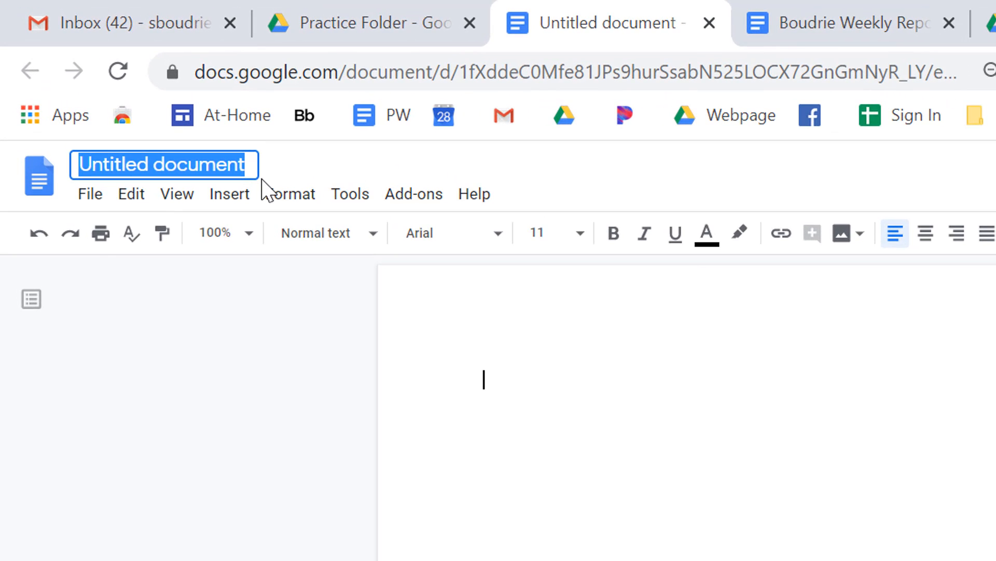
{"action": "key", "text": "BackSpace"}
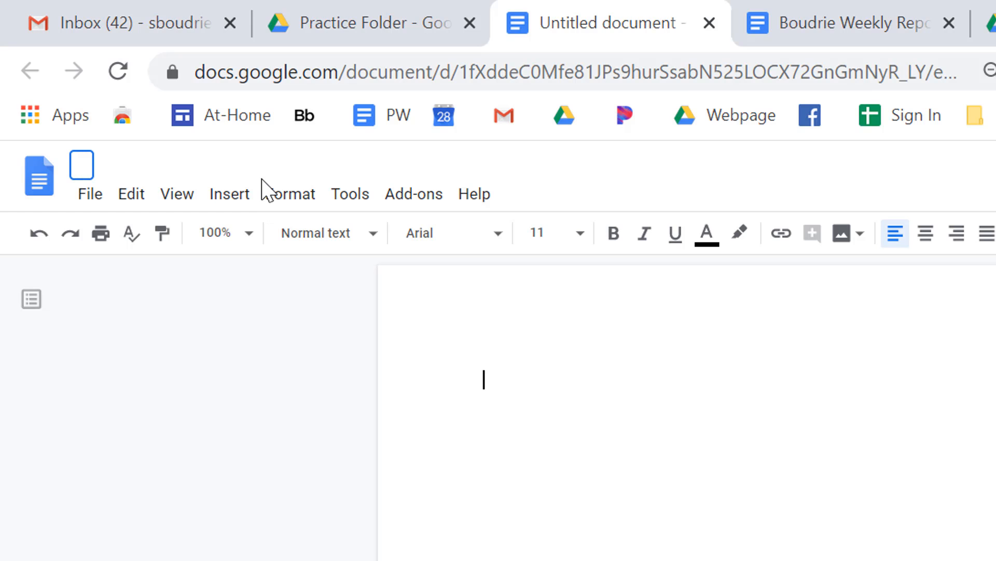
{"action": "type", "text": "Practice File"}
{"action": "key", "text": "Return"}
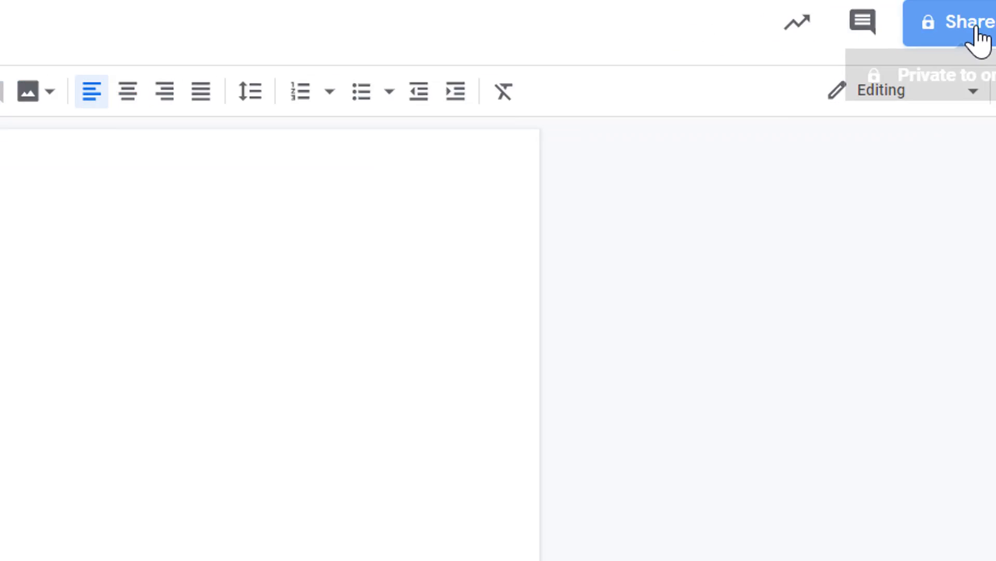
Open the document's sharing settings, dismiss the sharing restrictions tip and add a colleague as recipient.
{"action": "left_click", "coordinate": [838, 51]}
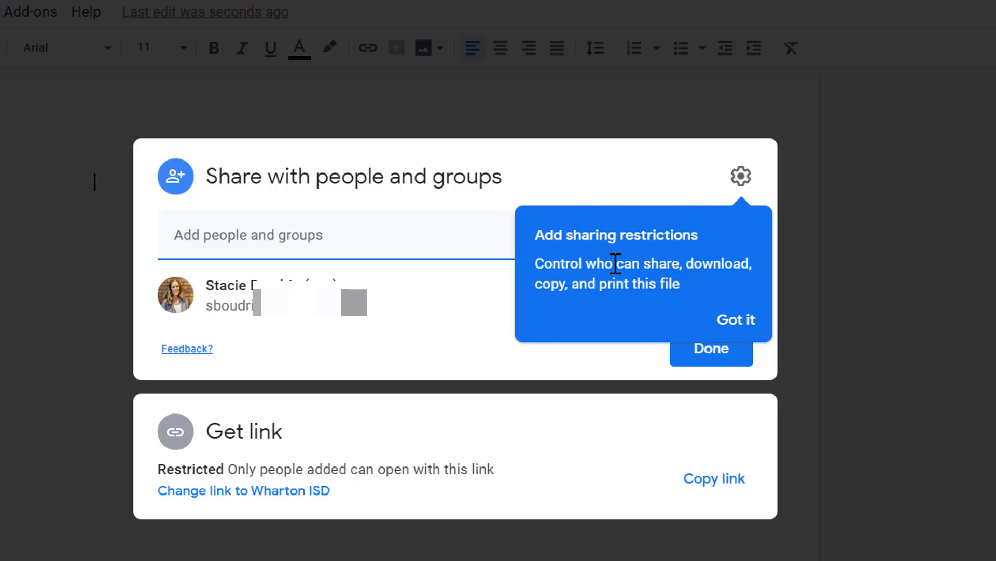
{"action": "left_click", "coordinate": [737, 320]}
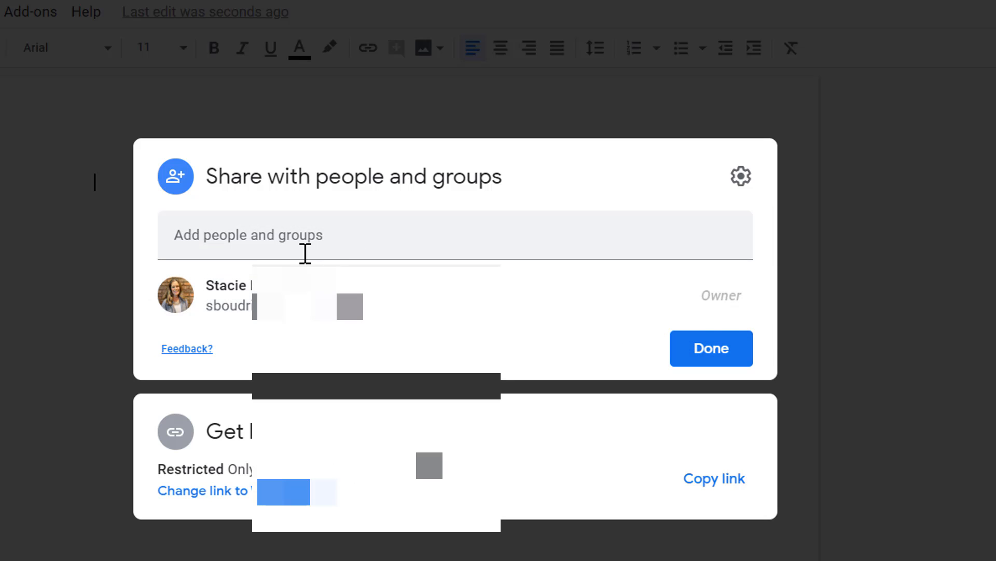
{"action": "left_click", "coordinate": [290, 249]}
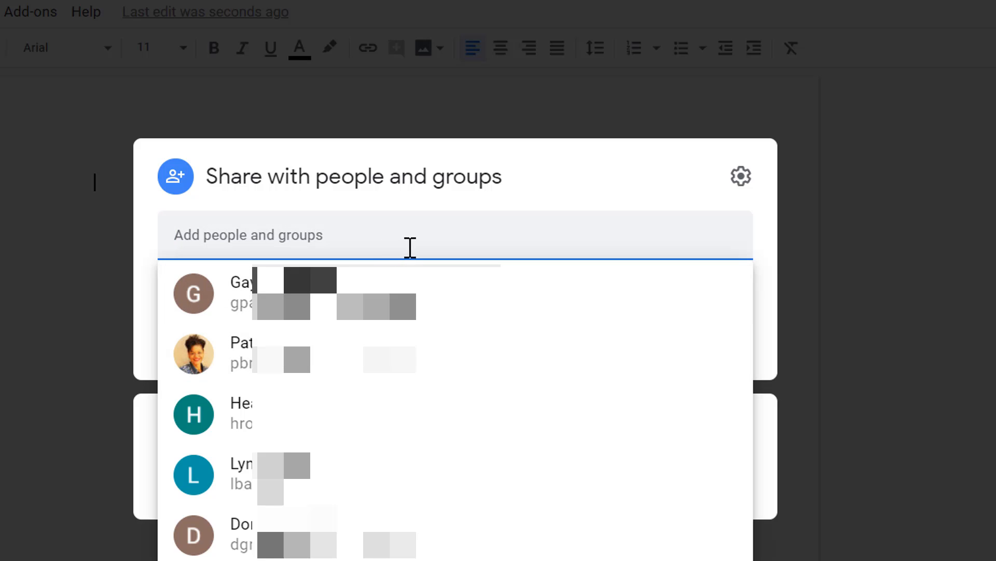
{"action": "type", "text": "jasmin"}
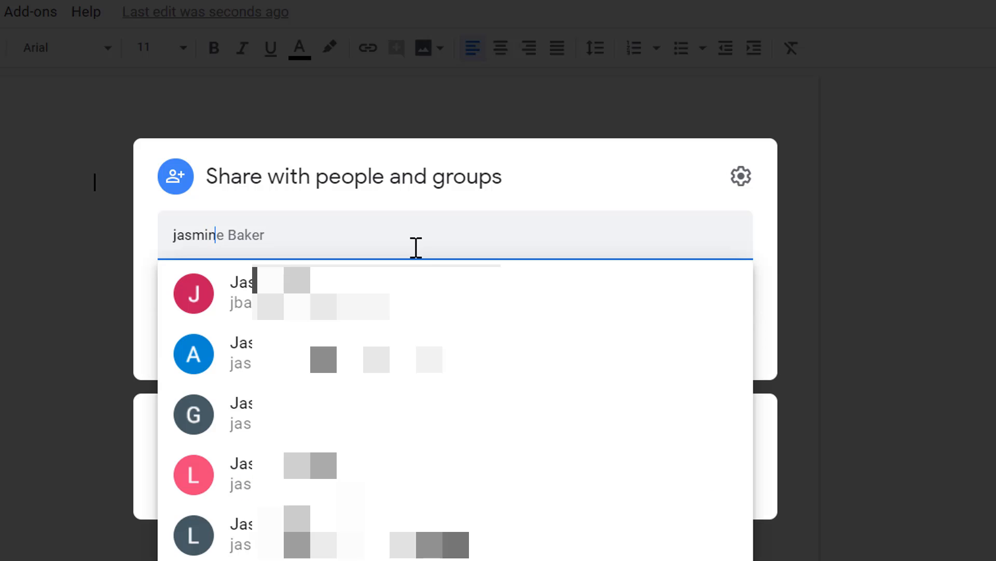
{"action": "key", "text": "Escape"}
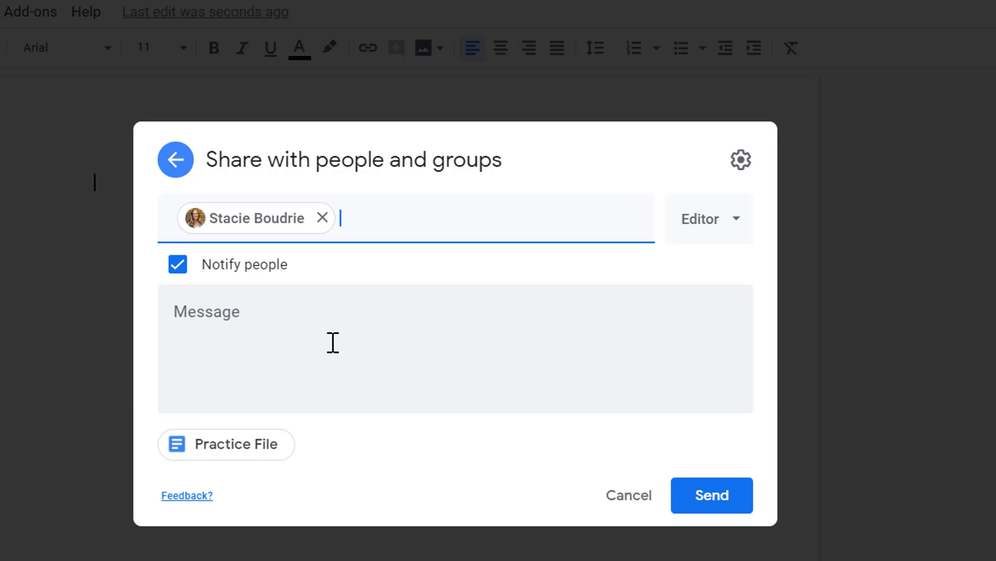
Send the invitation with Editor access and the message "Please take a look and let me know if you have any changes.".
{"action": "left_click", "coordinate": [334, 343]}
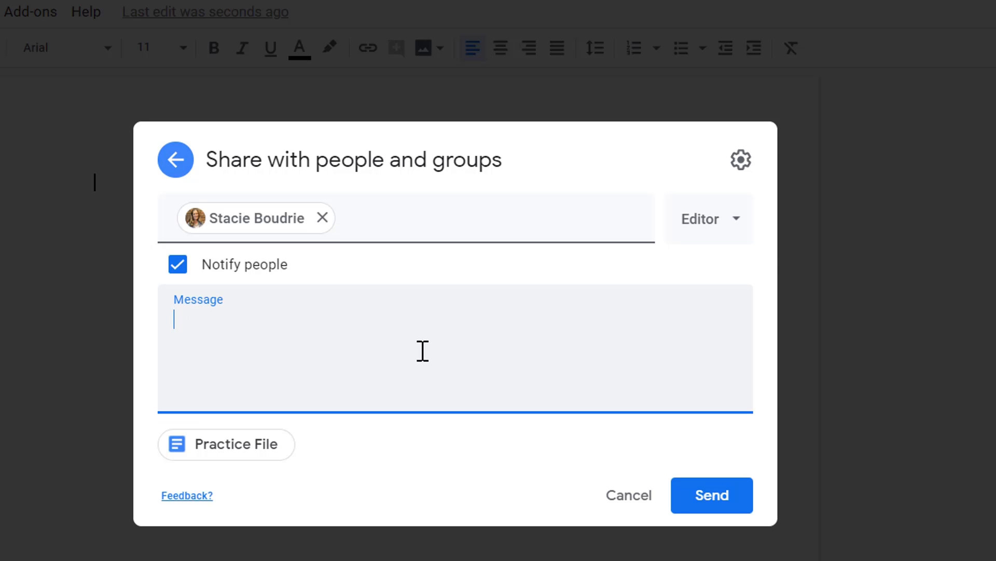
{"action": "type", "text": "Please take a look and let me know if you have any changes."}
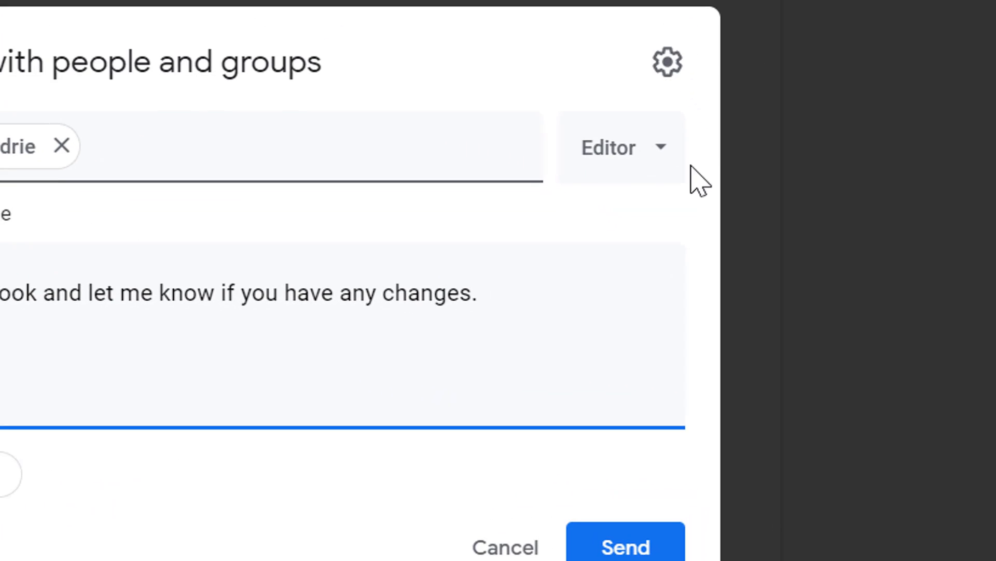
{"action": "left_click", "coordinate": [668, 146]}
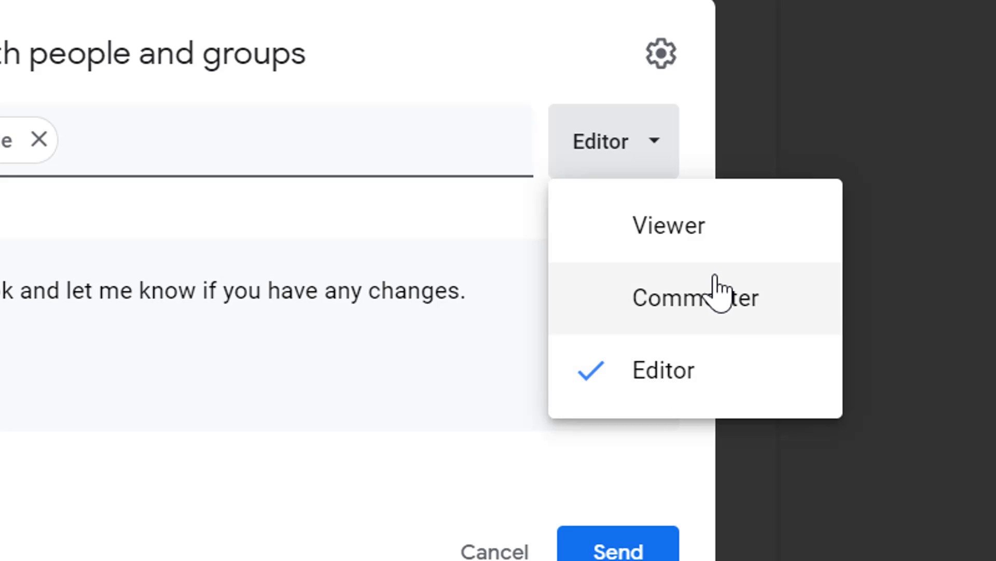
{"action": "left_click", "coordinate": [703, 371]}
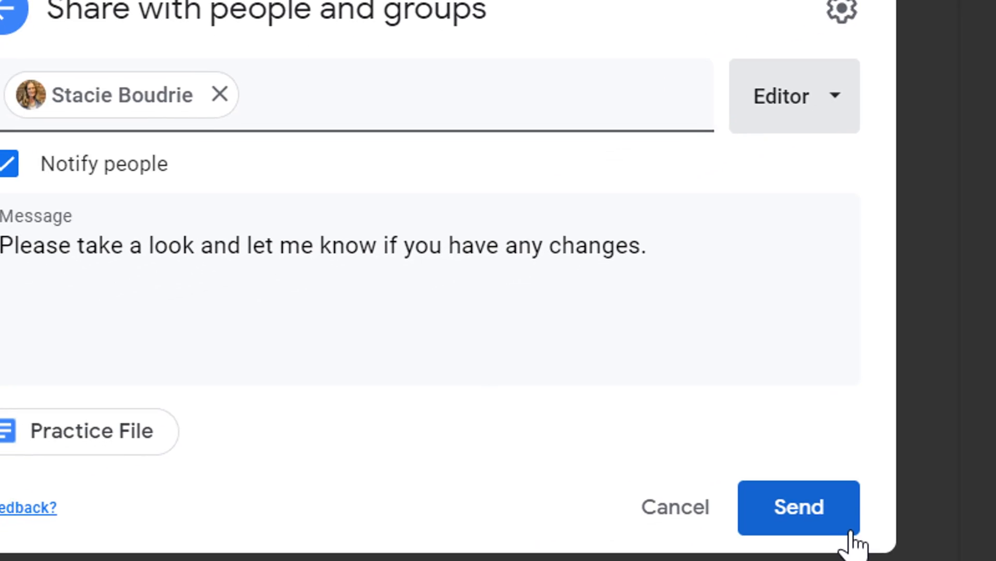
{"action": "left_click", "coordinate": [696, 555]}
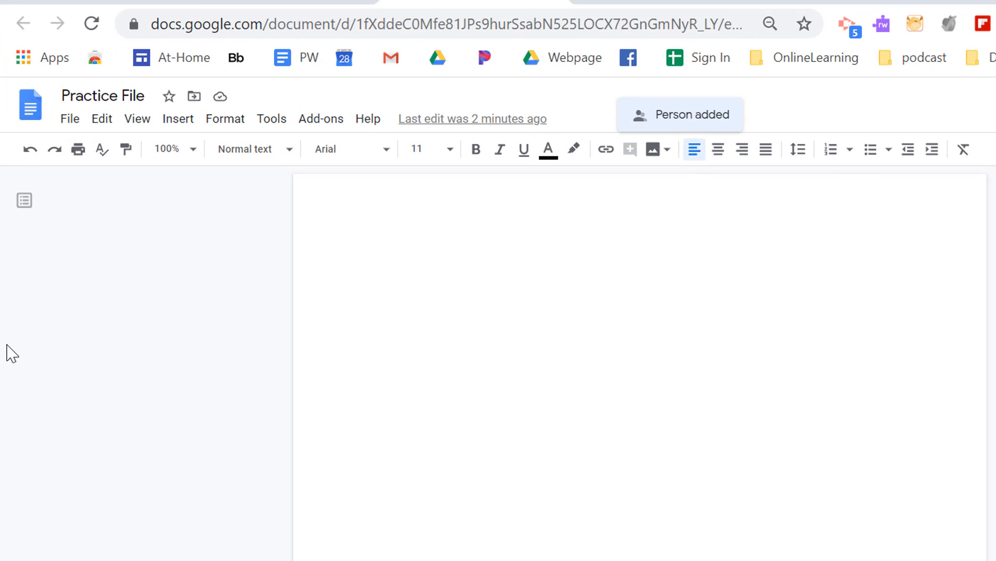
Open the document's version history.
{"action": "left_click", "coordinate": [69, 120]}
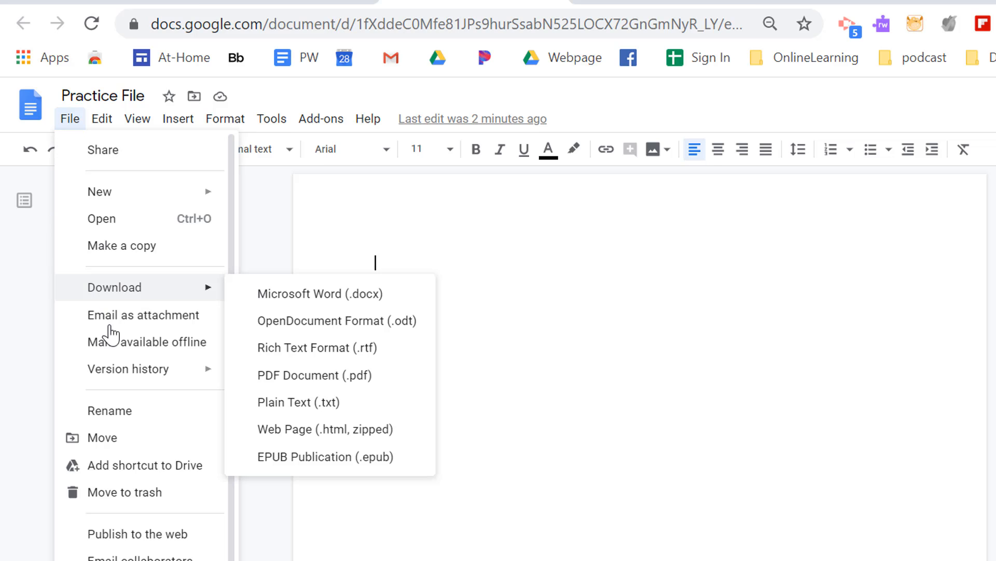
{"action": "mouse_move", "coordinate": [130, 370]}
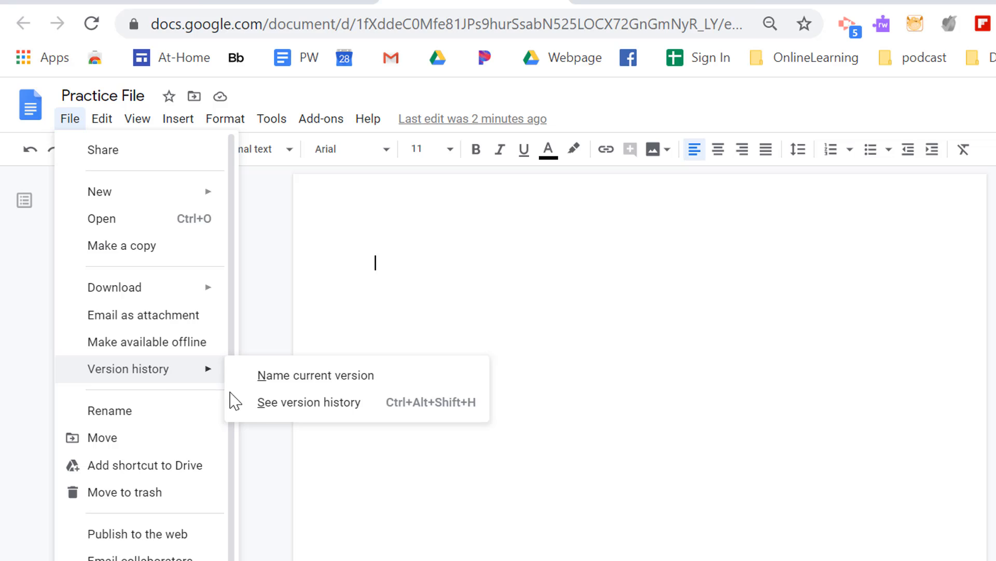
{"action": "left_click", "coordinate": [281, 413]}
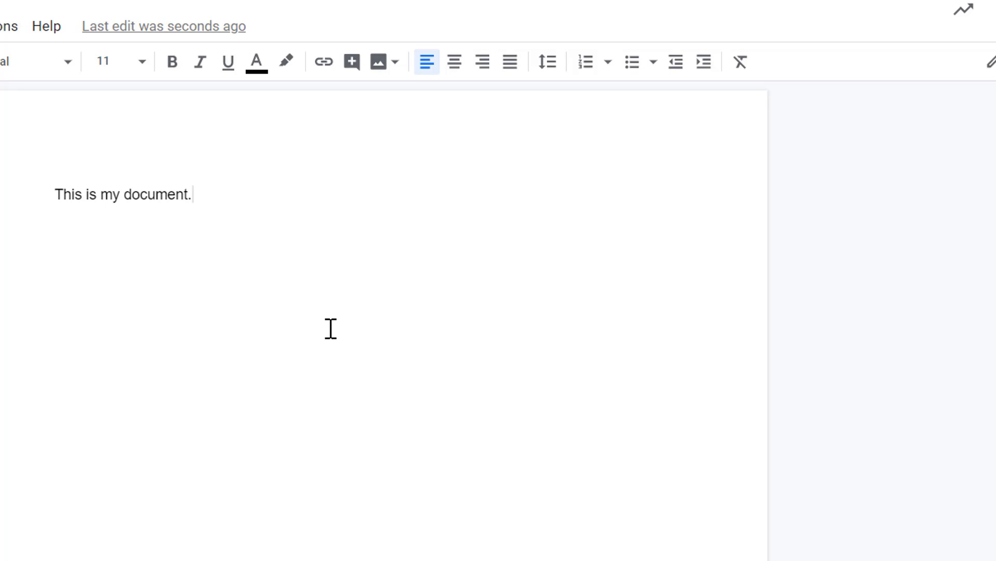
Comment on the words "my document", mentioning the colleague by e-mail with the text "Please give me more details.".
{"action": "left_click_drag", "start_coordinate": [101, 195], "coordinate": [188, 195]}
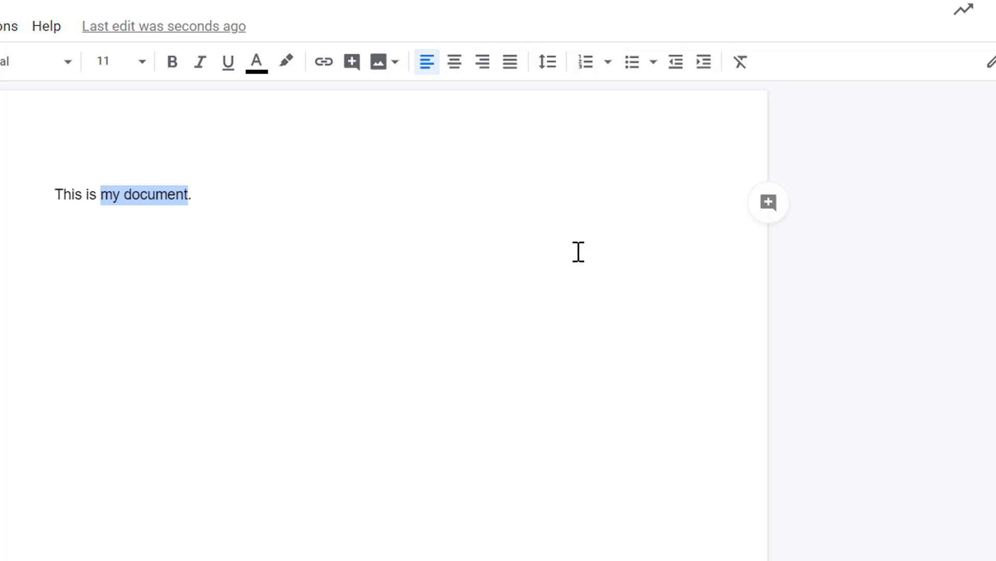
{"action": "left_click", "coordinate": [769, 202]}
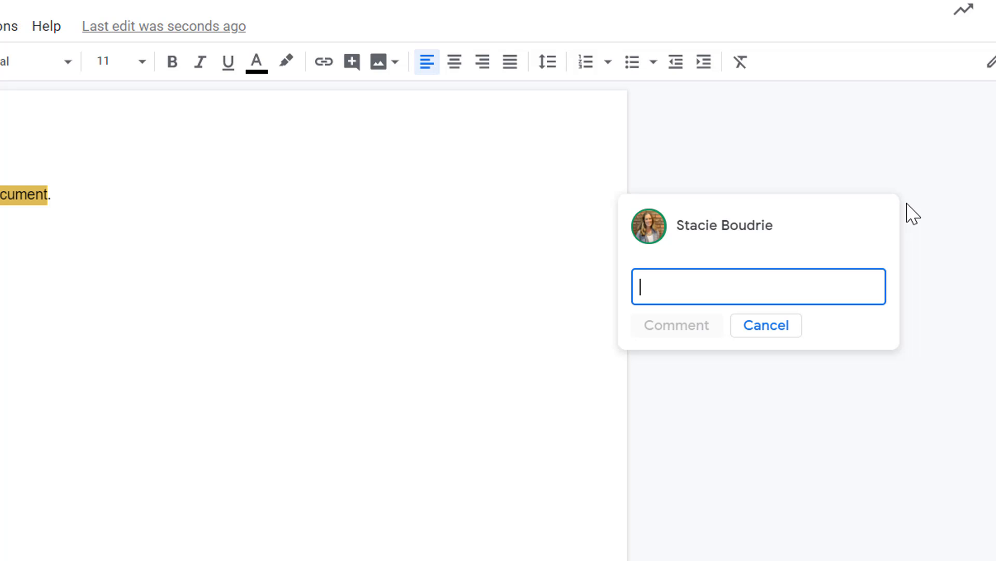
{"action": "type", "text": "@sbou"}
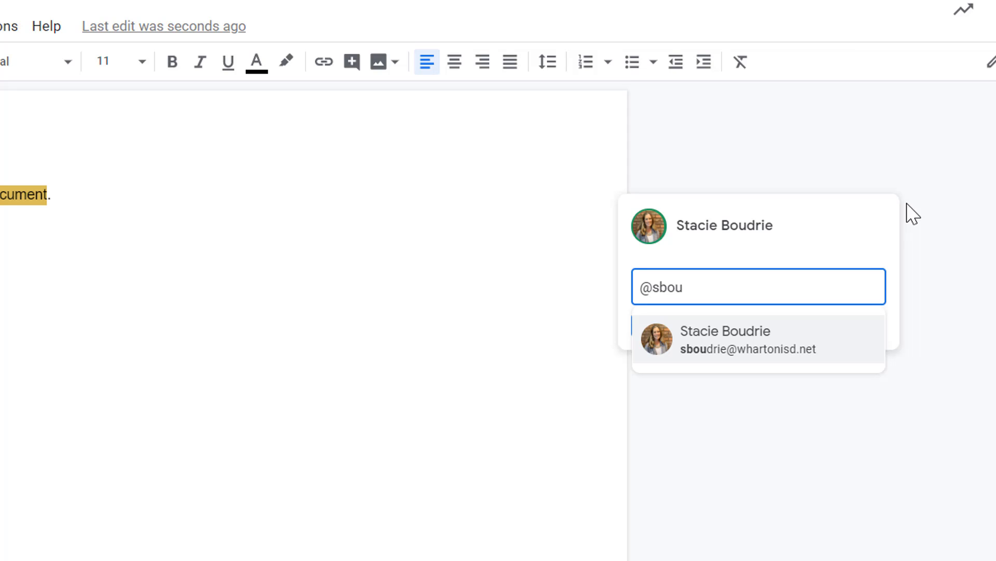
{"action": "left_click", "coordinate": [821, 348]}
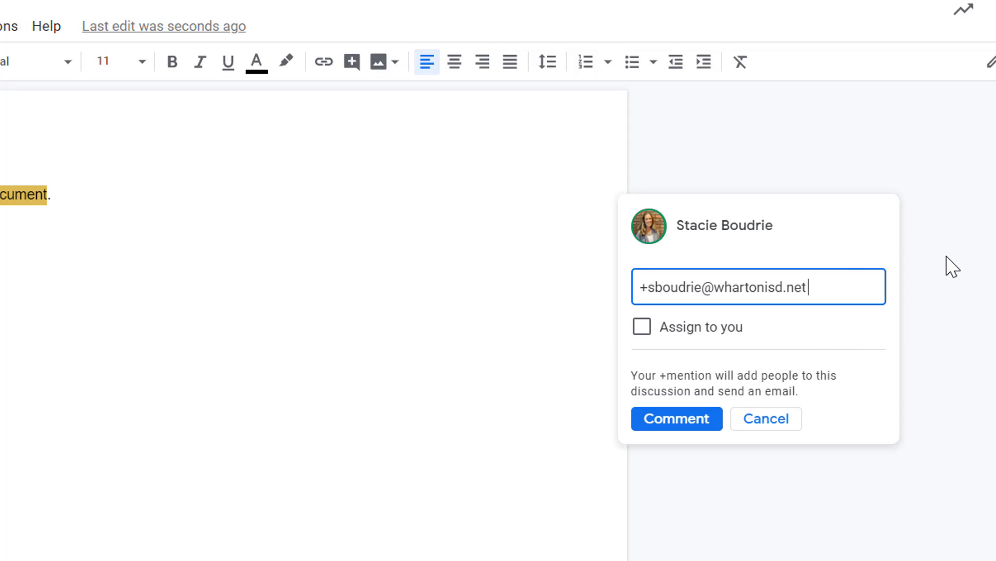
{"action": "type", "text": "Please give me more details."}
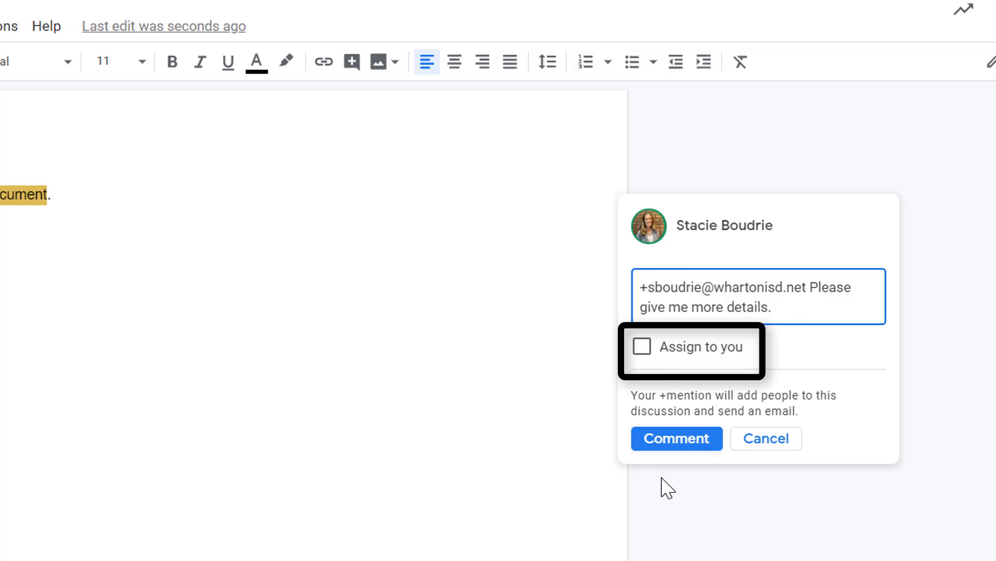
{"action": "left_click", "coordinate": [682, 449]}
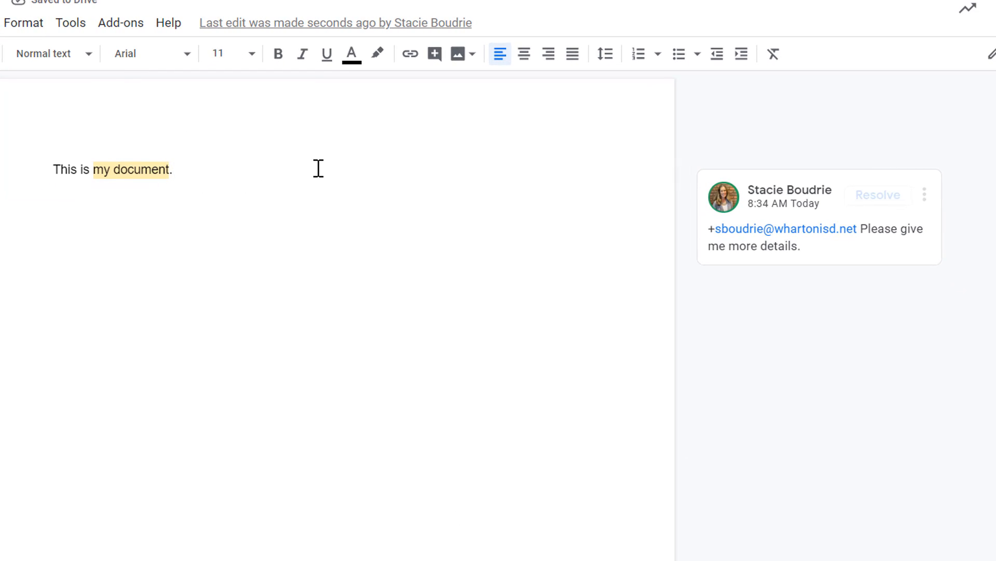
Add a new line reading "Type here." and attach the comment "comment" to the word "Type".
{"action": "key", "text": "Return"}
{"action": "type", "text": "Type here."}
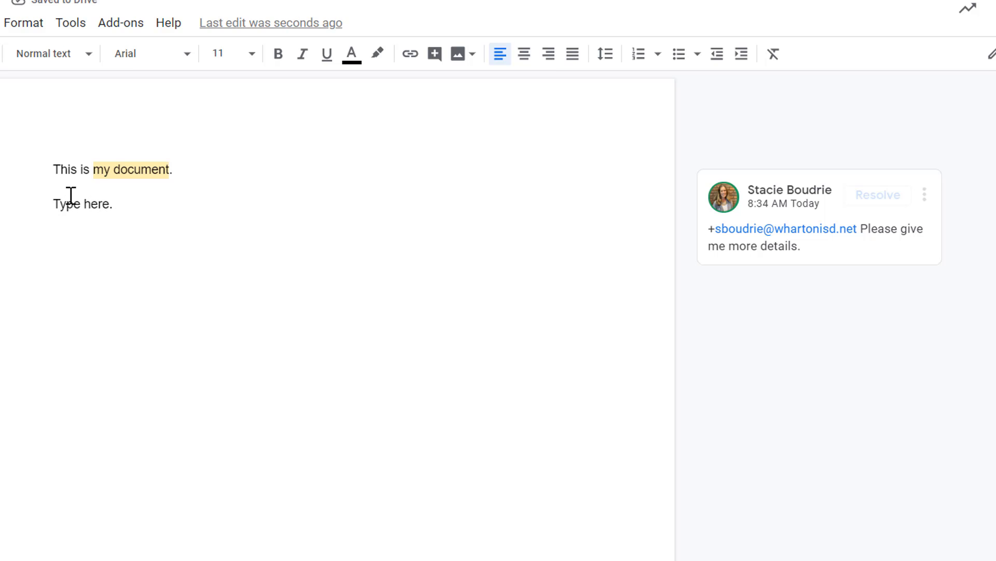
{"action": "double_click", "coordinate": [60, 207]}
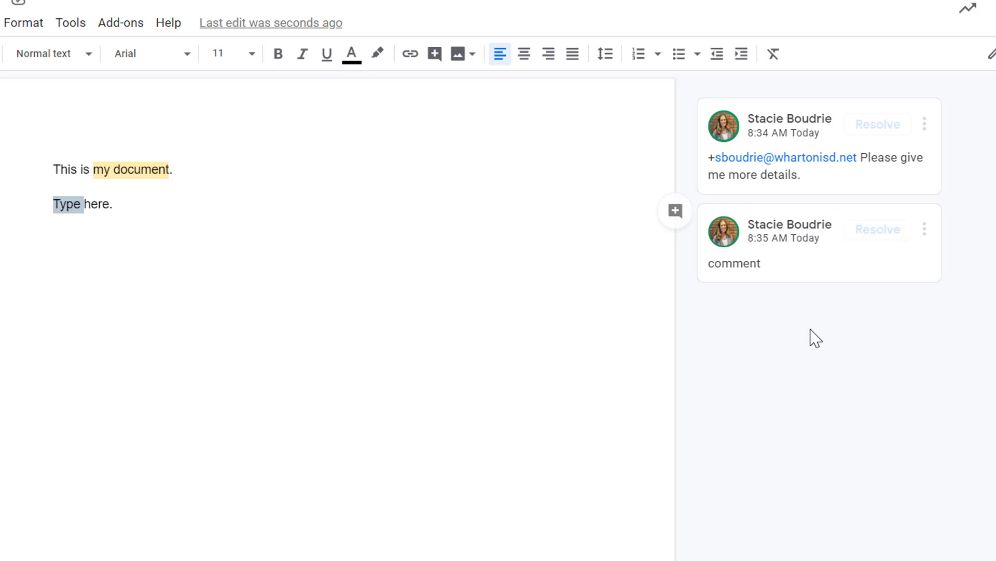
Resolve the comment on "Type" and the comment on "my document".
{"action": "left_click", "coordinate": [767, 248]}
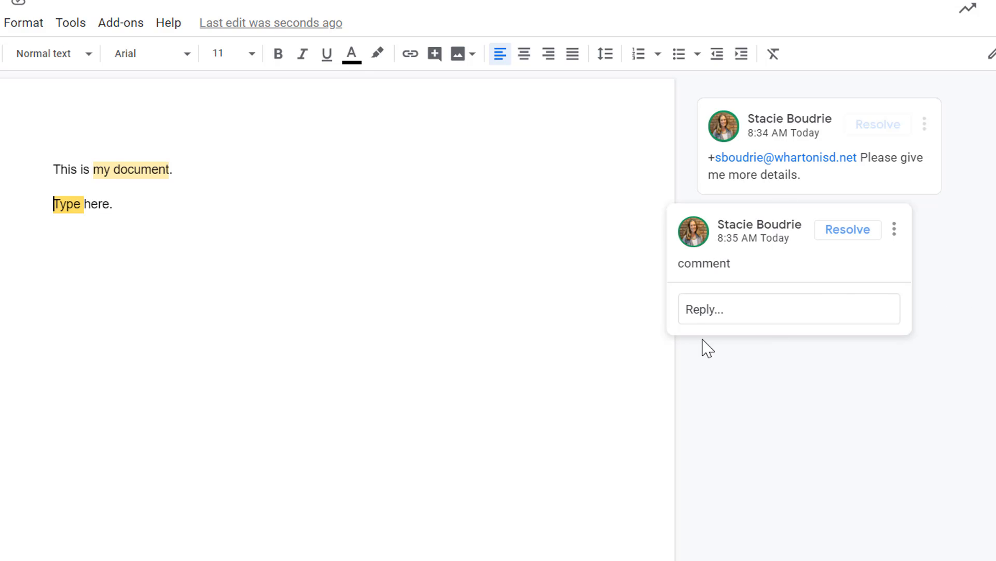
{"action": "left_click", "coordinate": [847, 231]}
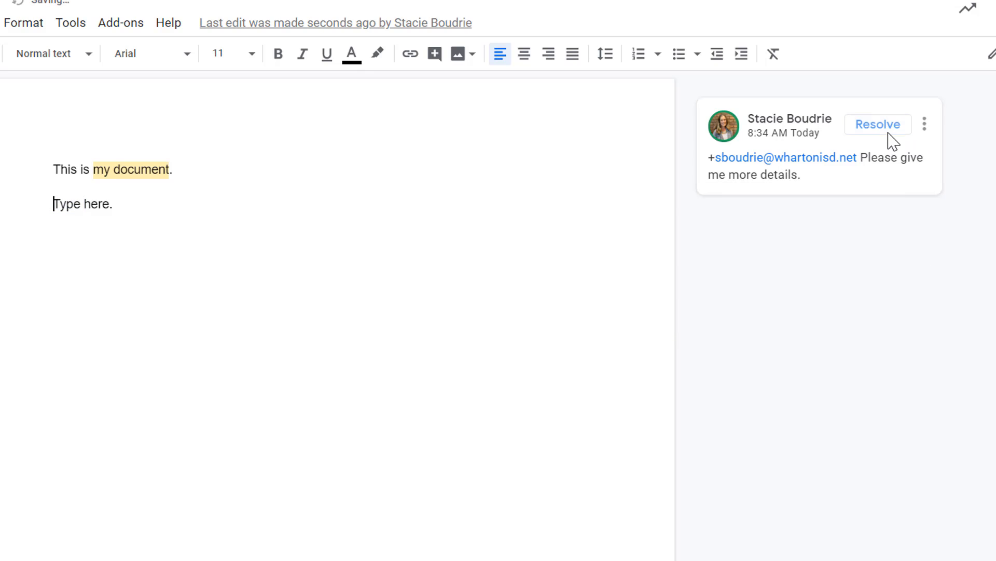
{"action": "left_click", "coordinate": [879, 193]}
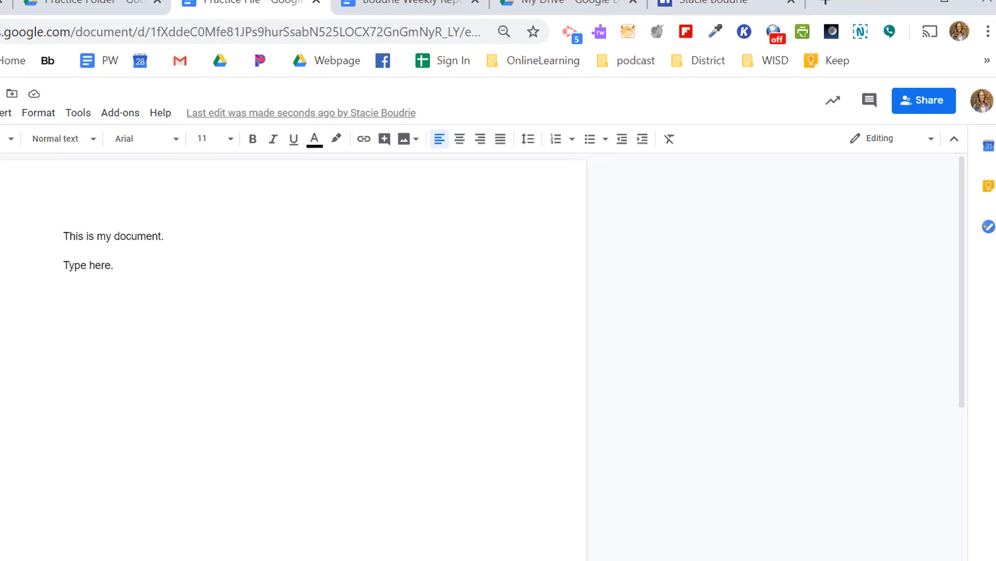
Display the file commands for the document.
{"action": "left_click", "coordinate": [54, 60]}
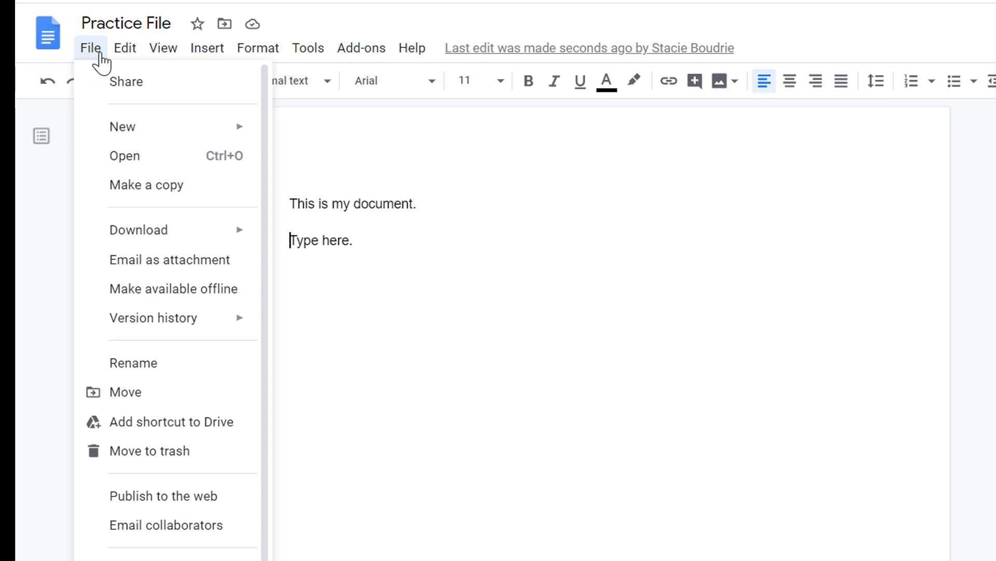